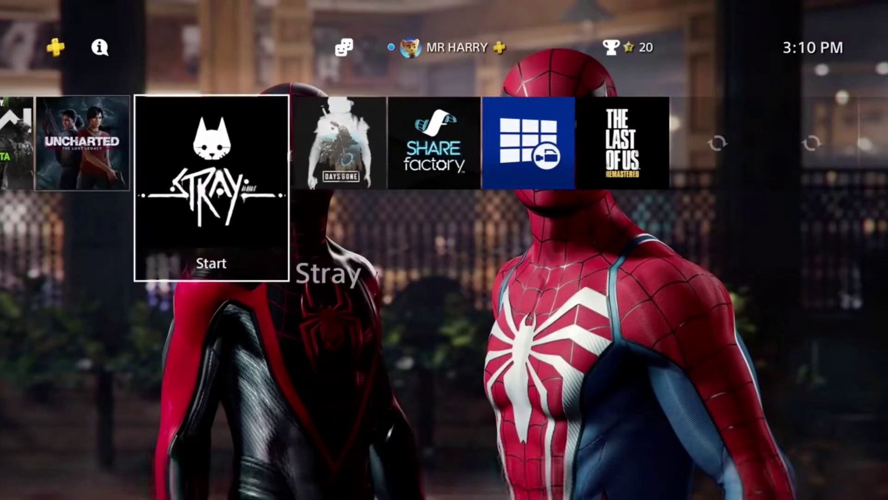
{"action": "key", "text": "Right"}
{"action": "key", "text": "Right"}
{"action": "key", "text": "Right"}
{"action": "key", "text": "Right"}
Browse the PS4 home row of games and apps, then the function bar entries
{"action": "key", "text": "Left"}
{"action": "key", "text": "Left"}
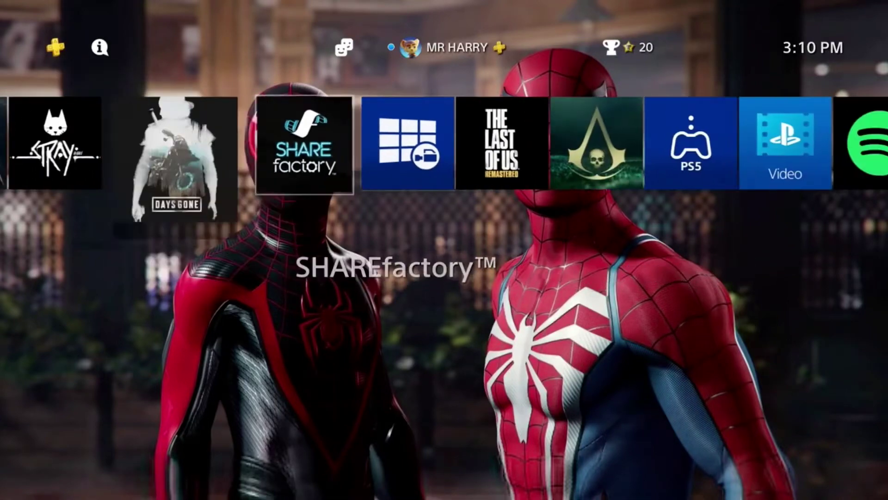
{"action": "key", "text": "Left"}
{"action": "key", "text": "Left"}
{"action": "key", "text": "Left"}
{"action": "key", "text": "Left"}
{"action": "key", "text": "Left"}
{"action": "key", "text": "Left"}
{"action": "key", "text": "Left"}
{"action": "key", "text": "Left"}
{"action": "key", "text": "Left"}
{"action": "key", "text": "Left"}
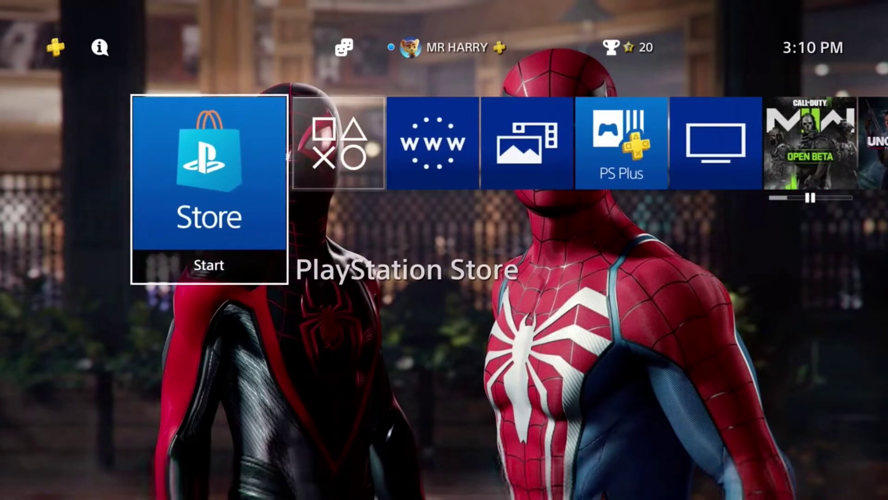
{"action": "key", "text": "Up"}
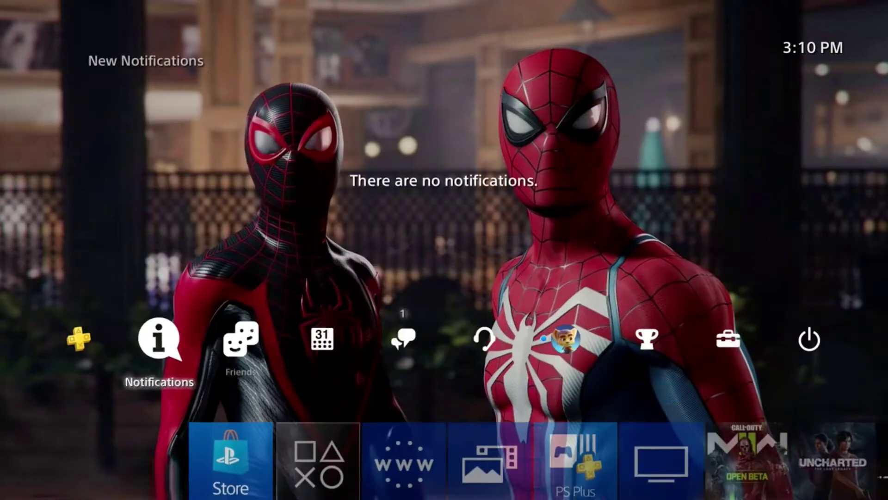
{"action": "key", "text": "Right"}
{"action": "key", "text": "Right"}
{"action": "key", "text": "Right"}
{"action": "key", "text": "Right"}
{"action": "key", "text": "Right"}
{"action": "key", "text": "Right"}
{"action": "key", "text": "Right"}
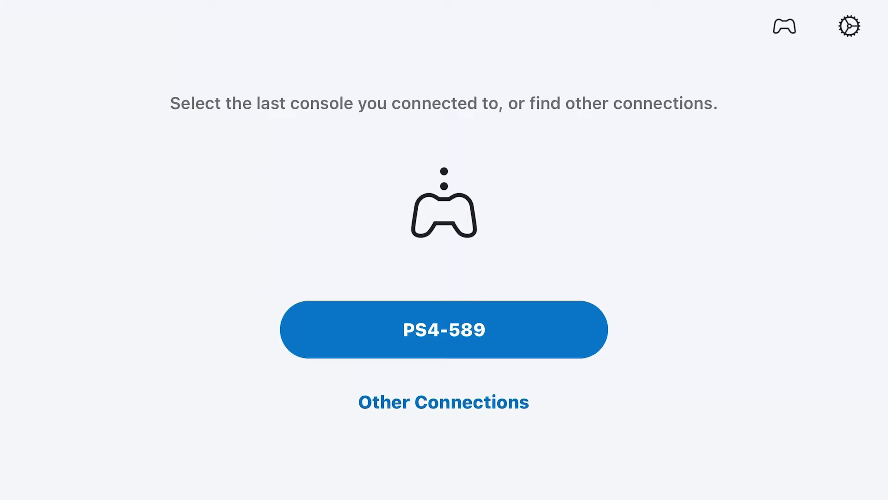
Try connecting to PS4-589 twice, dismissing both 'Can't find the Wi-Fi network' errors
{"action": "left_click", "coordinate": [444, 329]}
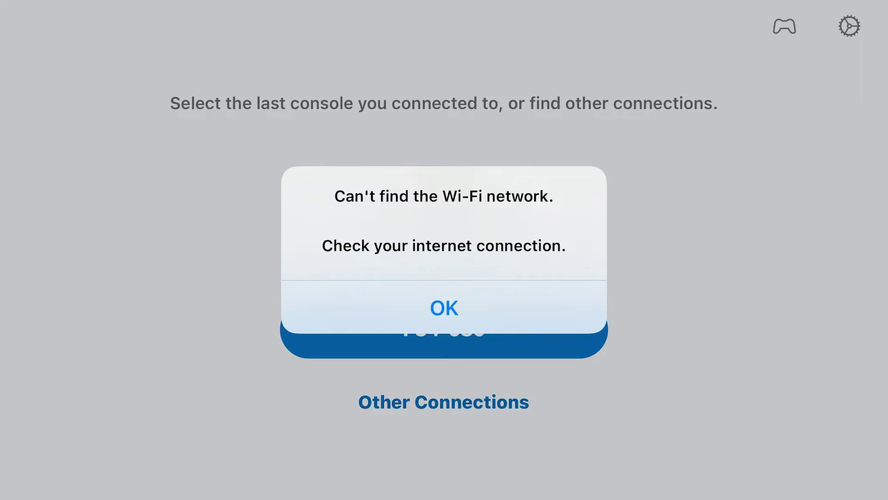
{"action": "left_click", "coordinate": [444, 307]}
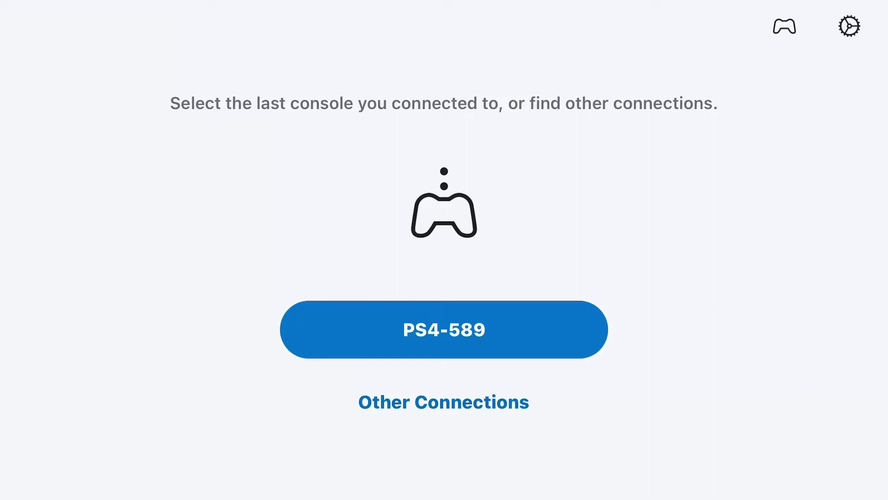
{"action": "left_click", "coordinate": [444, 329]}
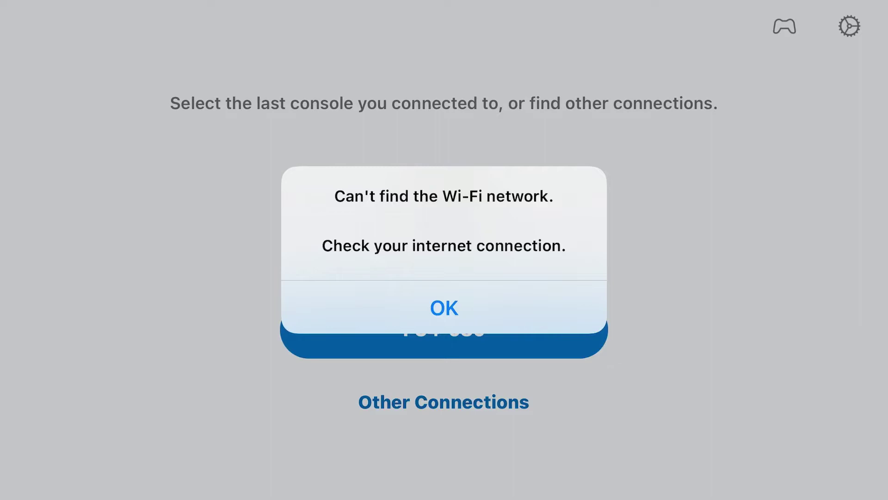
{"action": "left_click", "coordinate": [444, 308]}
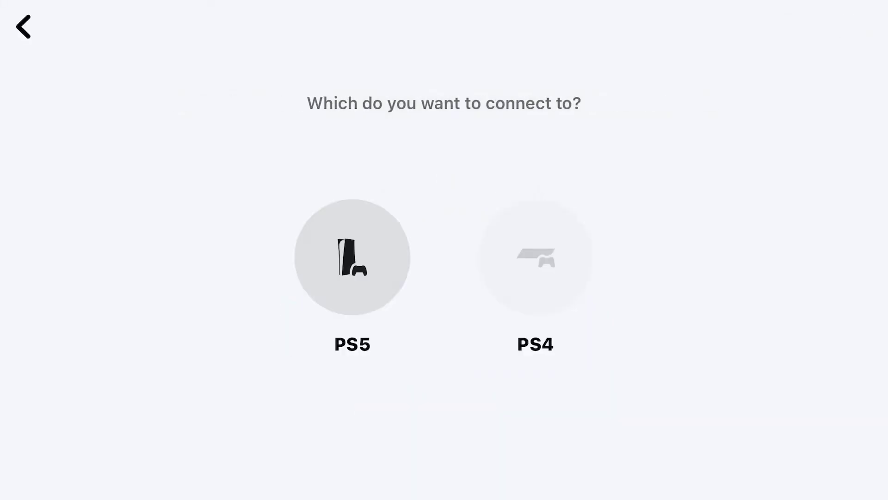
Choose PS4 as the console type and switch to manual linking
{"action": "left_click", "coordinate": [536, 257]}
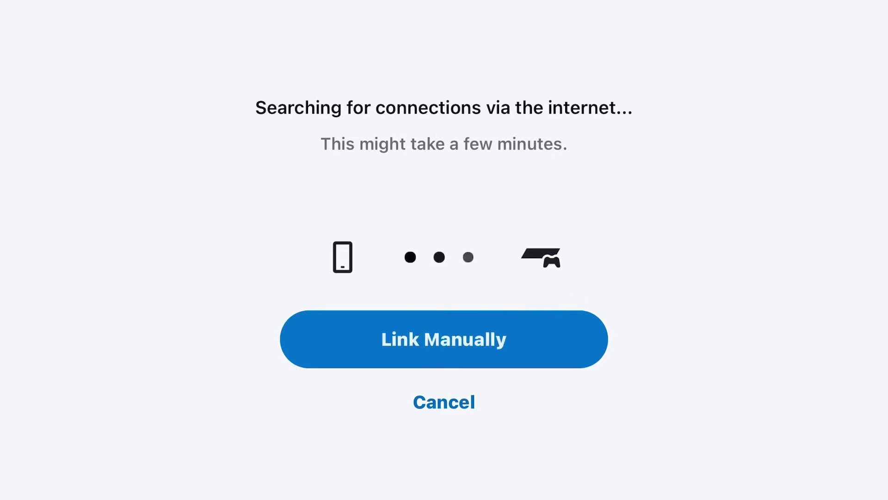
{"action": "left_click", "coordinate": [444, 338]}
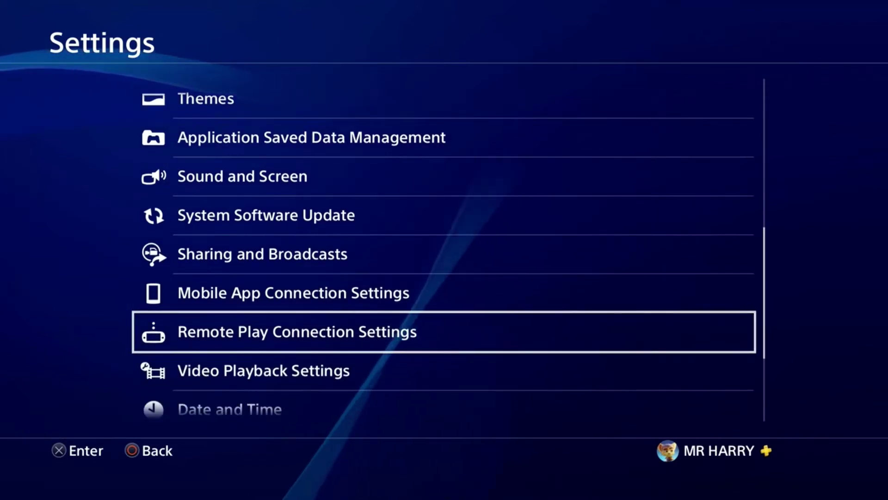
Show the Add Device linking code from Remote Play Connection Settings
{"action": "key", "text": "Return"}
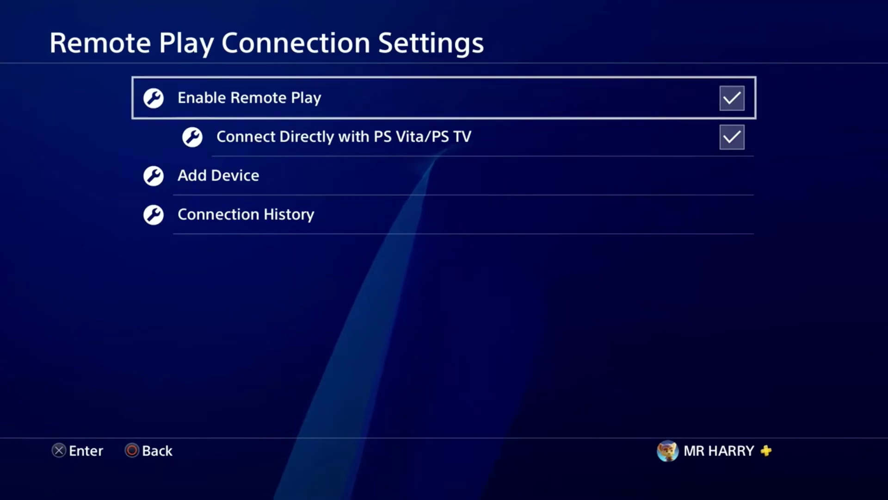
{"action": "key", "text": "Down"}
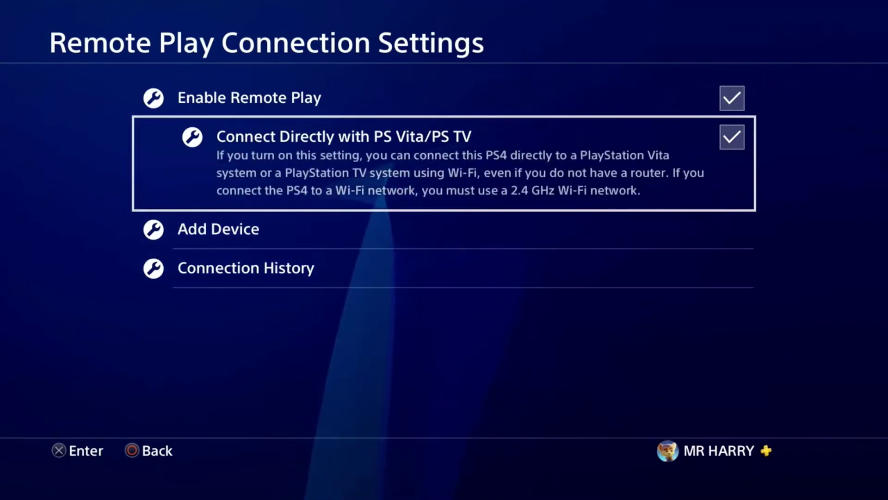
{"action": "key", "text": "Down"}
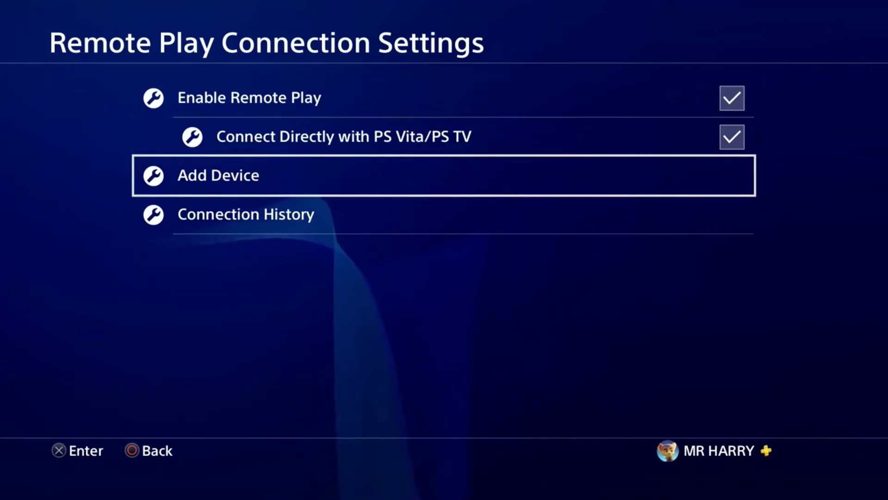
{"action": "key", "text": "Return"}
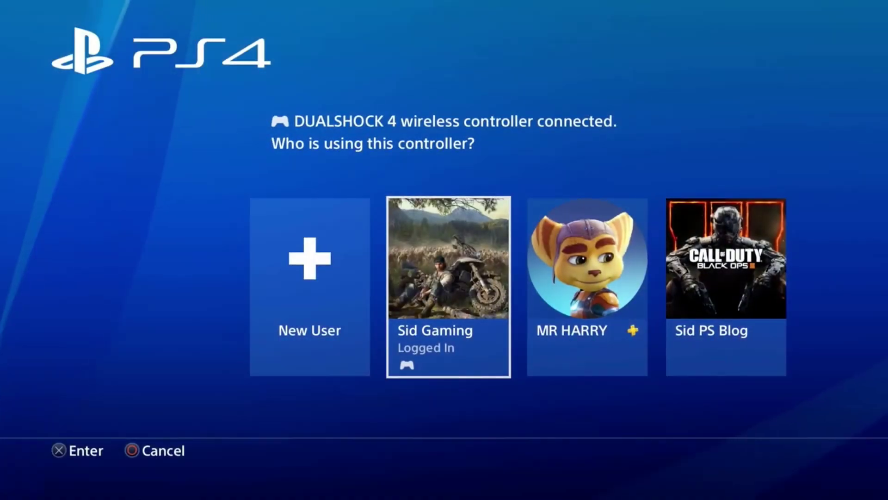
Log in as MR HARRY on the newly connected controller
{"action": "key", "text": "Right"}
{"action": "key", "text": "Return"}
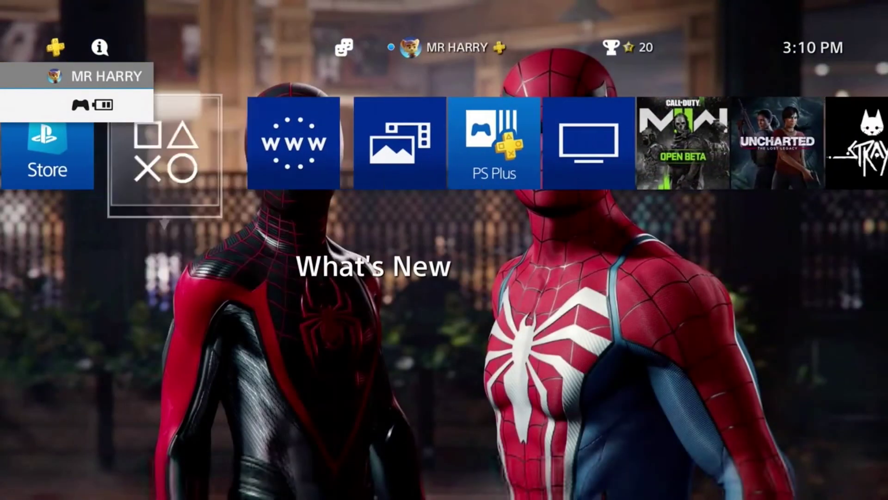
{"action": "key", "text": "Right"}
{"action": "key", "text": "Right"}
{"action": "key", "text": "Right"}
{"action": "key", "text": "Right"}
{"action": "key", "text": "Right"}
{"action": "key", "text": "Right"}
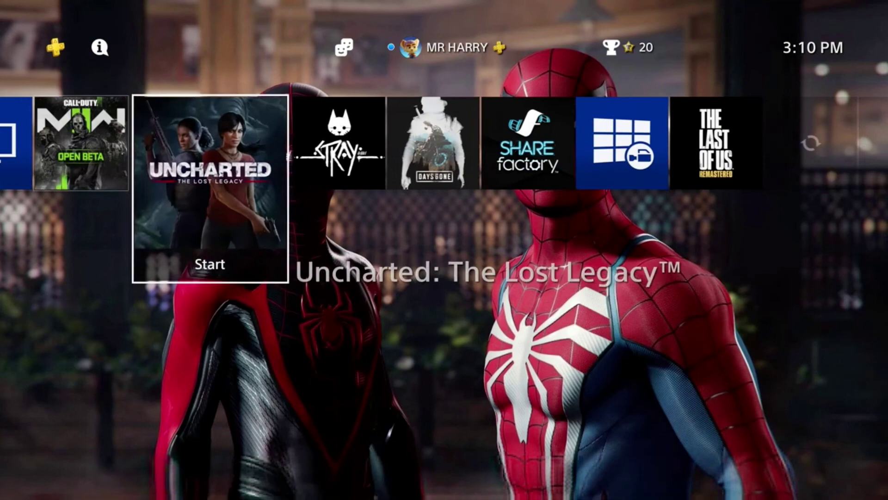
{"action": "key", "text": "Right"}
{"action": "key", "text": "Right"}
{"action": "key", "text": "Right"}
{"action": "key", "text": "Right"}
{"action": "key", "text": "Right"}
{"action": "key", "text": "Right"}
{"action": "key", "text": "Right"}
{"action": "key", "text": "Right"}
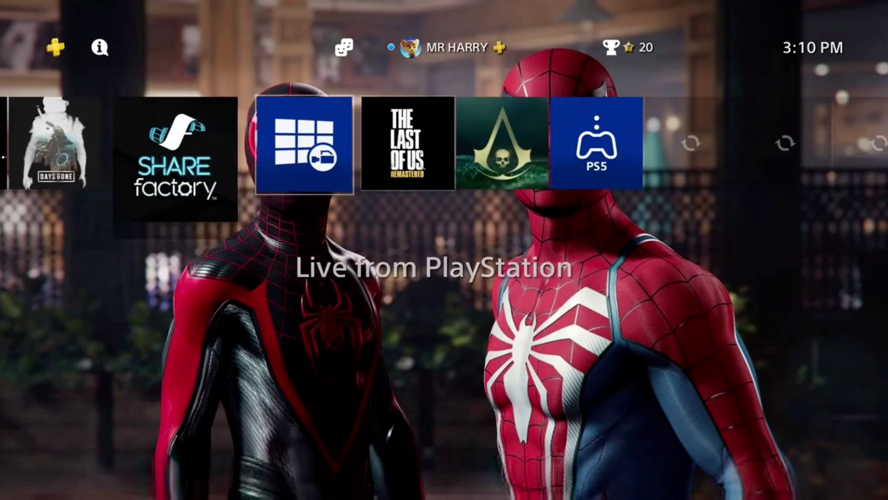
{"action": "key", "text": "Left"}
{"action": "key", "text": "Left"}
{"action": "key", "text": "Left"}
{"action": "key", "text": "Left"}
{"action": "key", "text": "Left"}
{"action": "key", "text": "Left"}
{"action": "key", "text": "Left"}
{"action": "key", "text": "Left"}
{"action": "key", "text": "Left"}
{"action": "key", "text": "Left"}
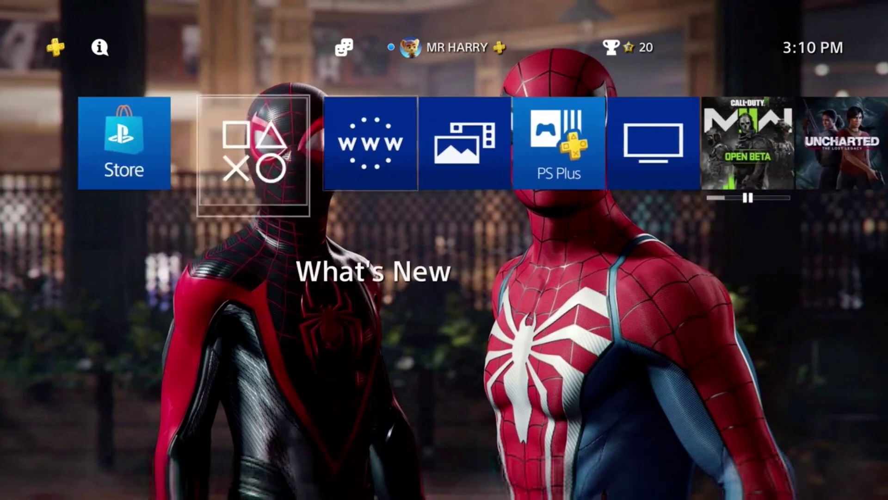
{"action": "key", "text": "Left"}
{"action": "key", "text": "Up"}
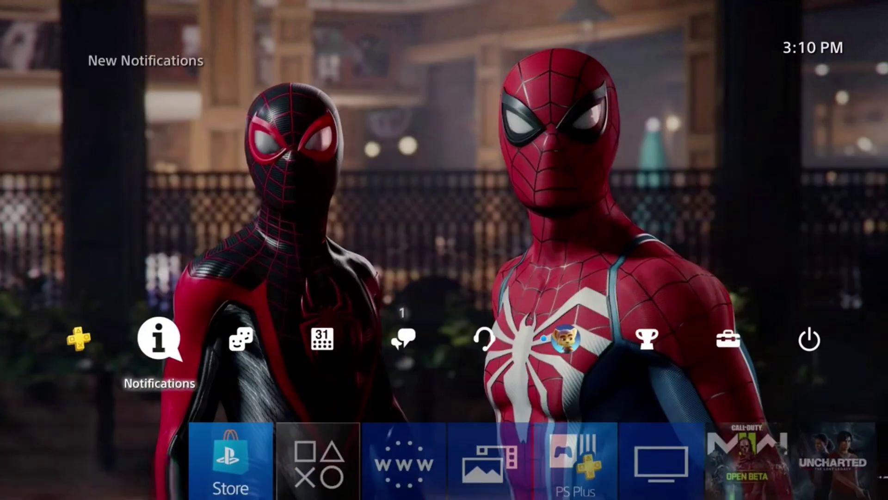
{"action": "key", "text": "Right"}
{"action": "key", "text": "Right"}
{"action": "key", "text": "Right"}
{"action": "key", "text": "Right"}
{"action": "key", "text": "Right"}
{"action": "key", "text": "Right"}
{"action": "key", "text": "Right"}
{"action": "key", "text": "Right"}
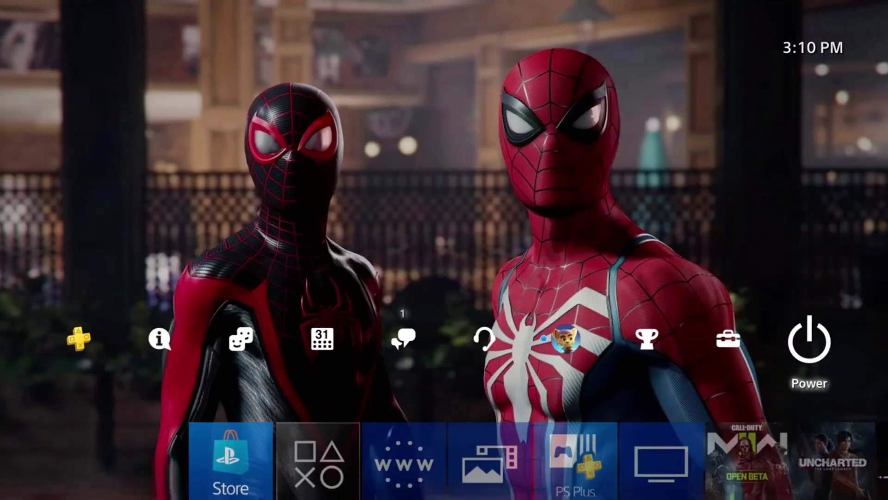
{"action": "key", "text": "Left"}
{"action": "key", "text": "Left"}
{"action": "key", "text": "Left"}
{"action": "key", "text": "Left"}
{"action": "key", "text": "Left"}
{"action": "key", "text": "Left"}
{"action": "key", "text": "Left"}
{"action": "key", "text": "Left"}
{"action": "key", "text": "Left"}
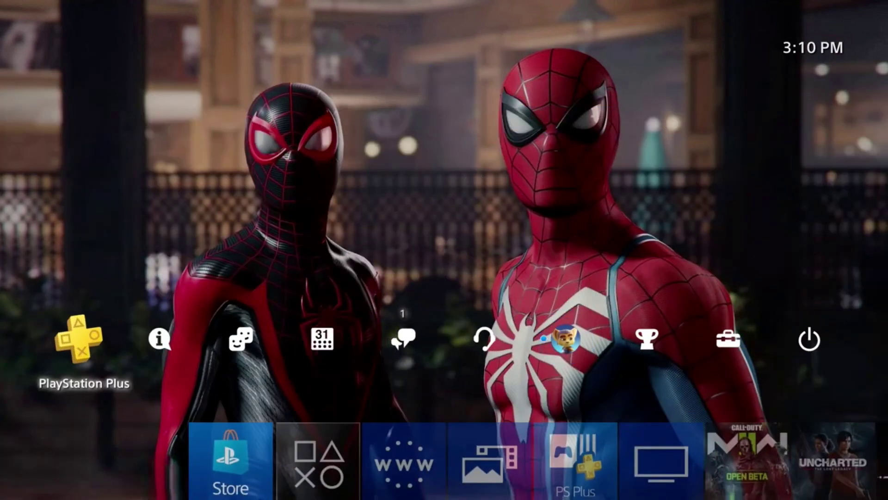
{"action": "key", "text": "Down"}
{"action": "key", "text": "Down"}
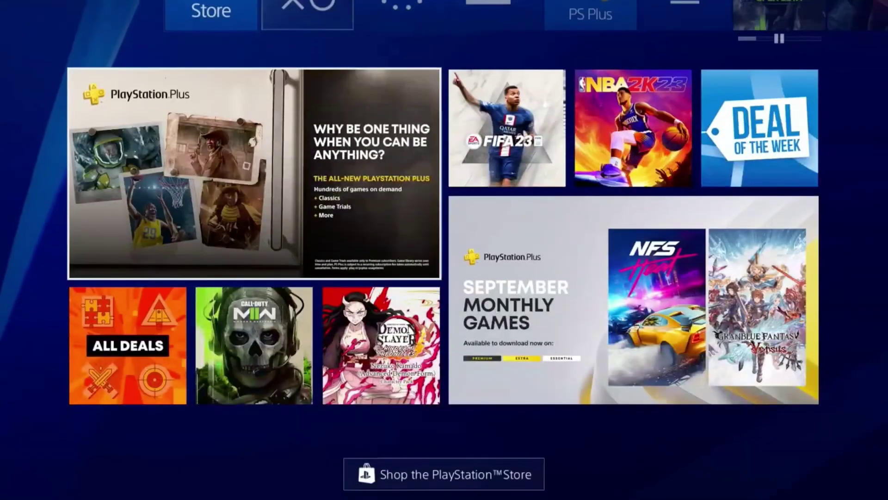